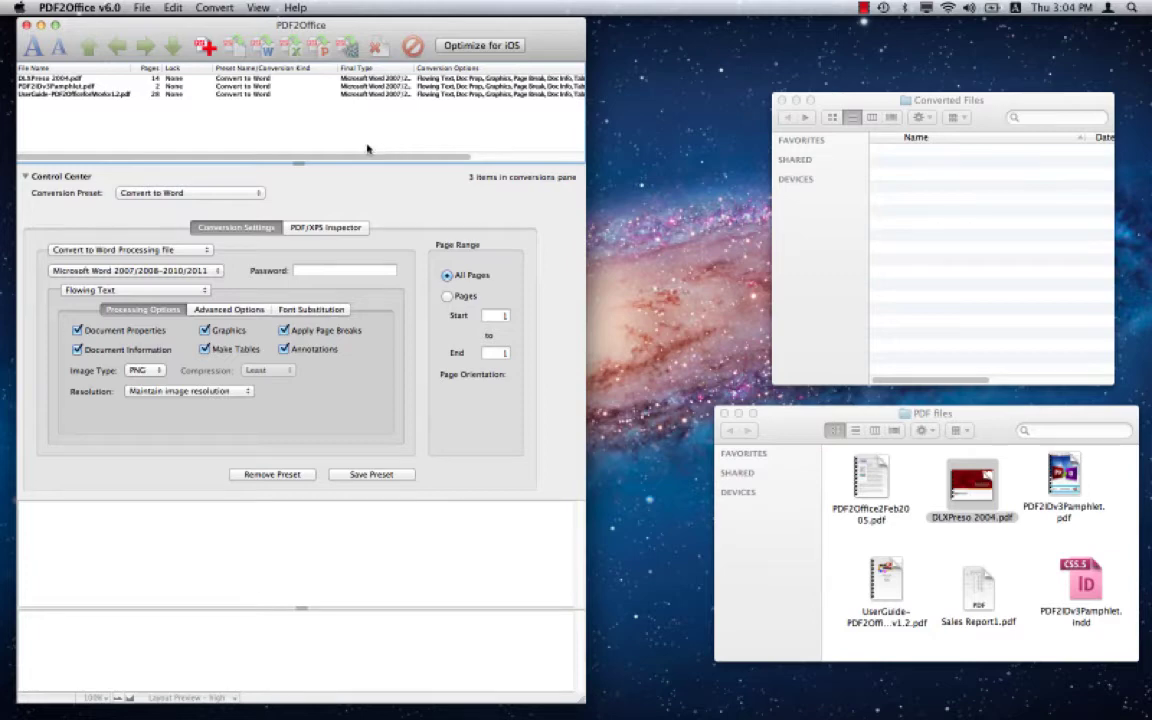
- Convert DLXPreso 2004.pdf to an OmniGraffle document
{"action": "left_click", "coordinate": [191, 78]}
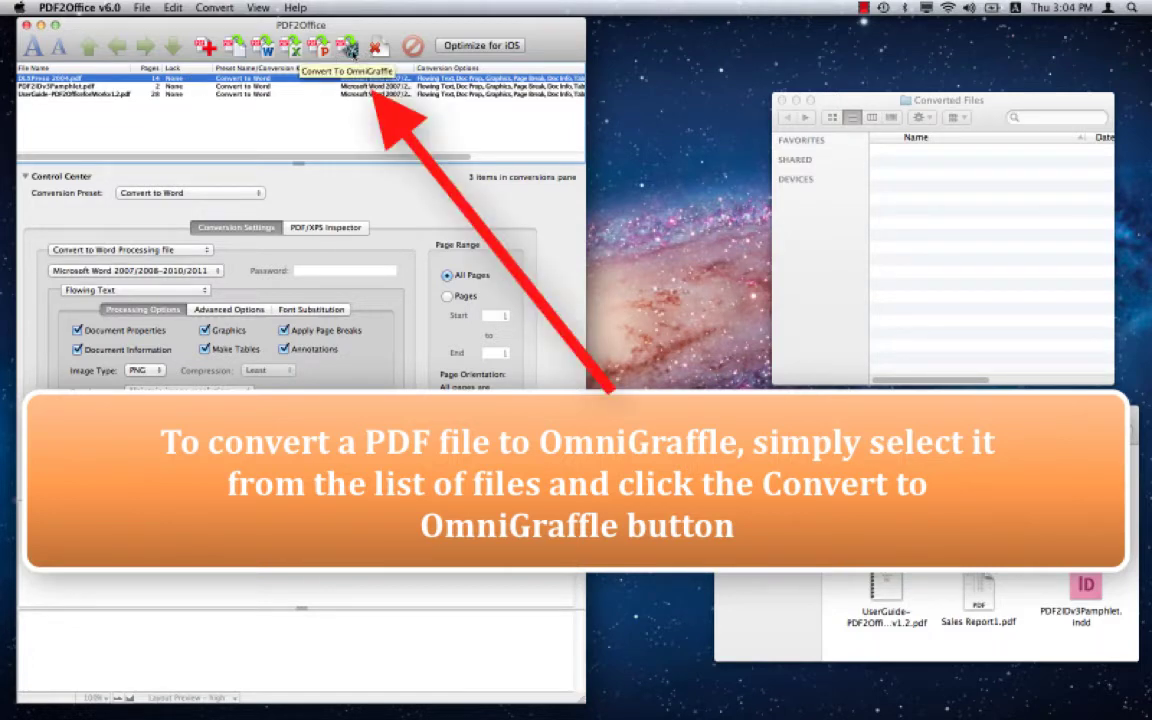
{"action": "left_click", "coordinate": [352, 52]}
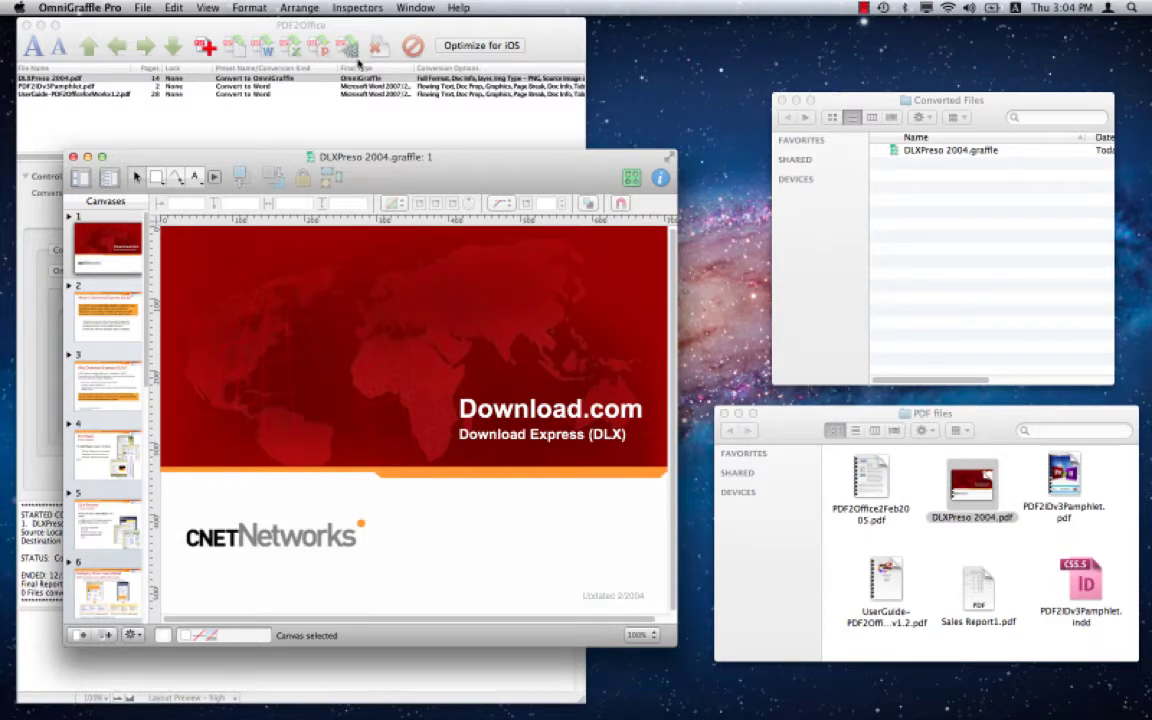
- Move the converted document aside and expand canvases 1 and 2 to show their Text and Graphics layers
{"action": "left_click_drag", "start_coordinate": [350, 160], "coordinate": [313, 33]}
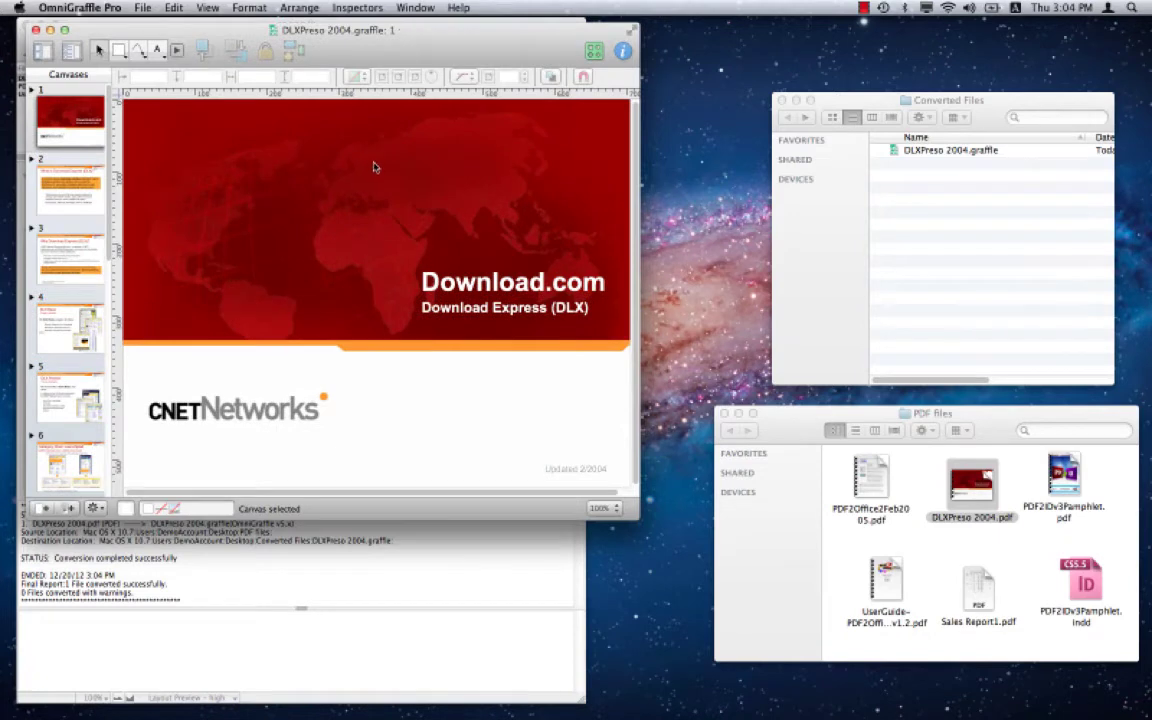
{"action": "left_click", "coordinate": [32, 90]}
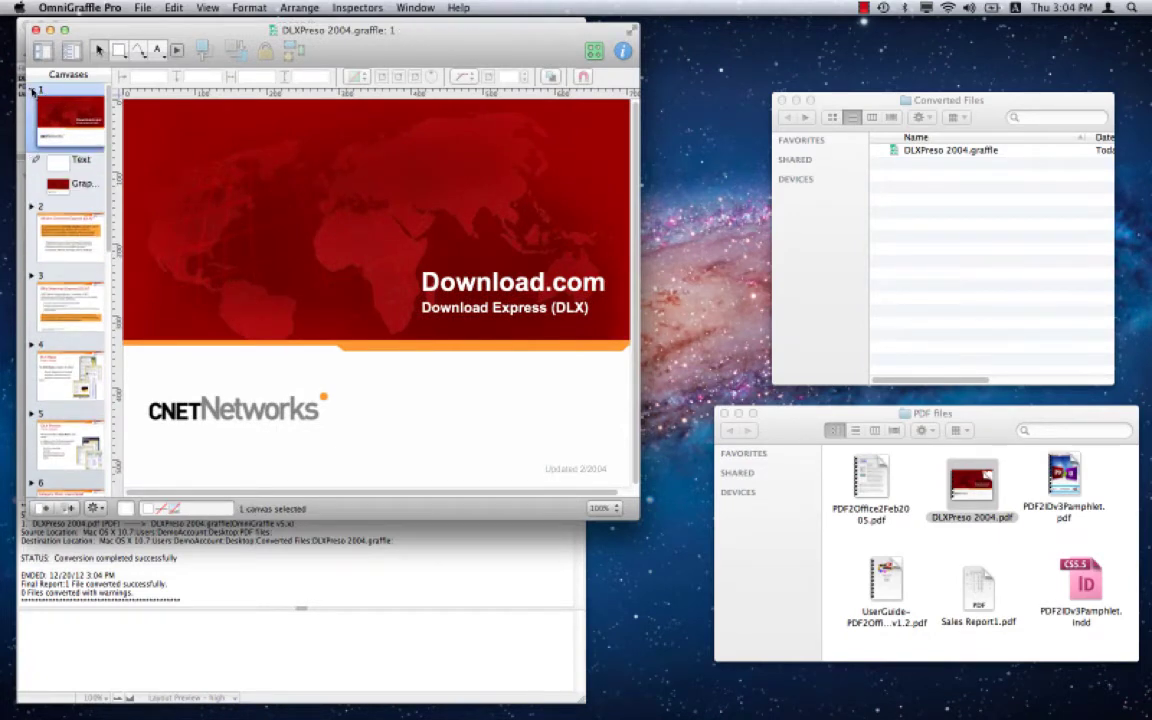
{"action": "left_click", "coordinate": [32, 206]}
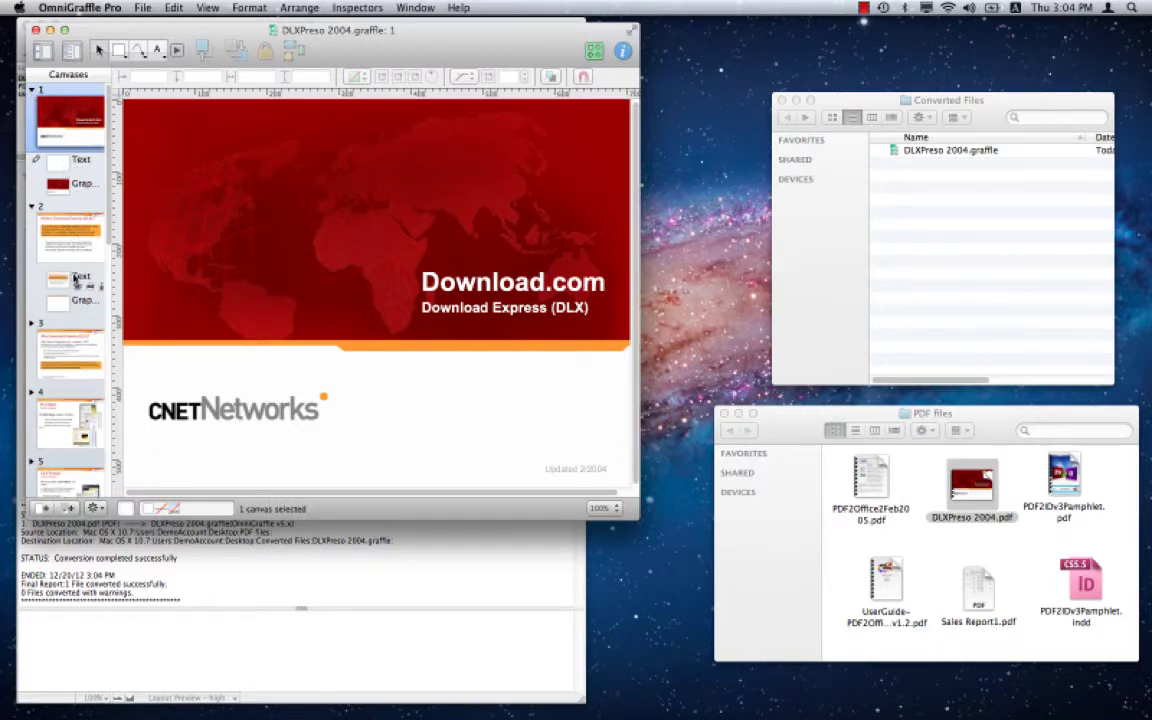
{"action": "mouse_move", "coordinate": [76, 277]}
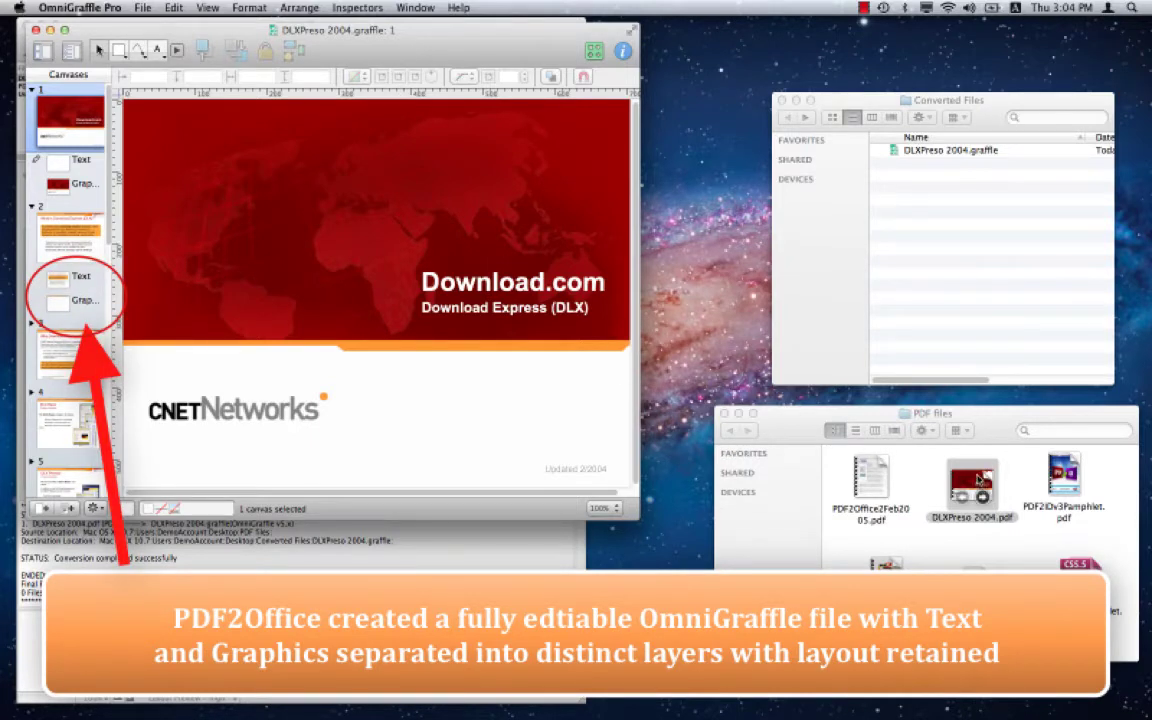
- Open the original DLXPreso 2004.pdf in Acrobat and compare its second slide with canvas 2
{"action": "double_click", "coordinate": [976, 476]}
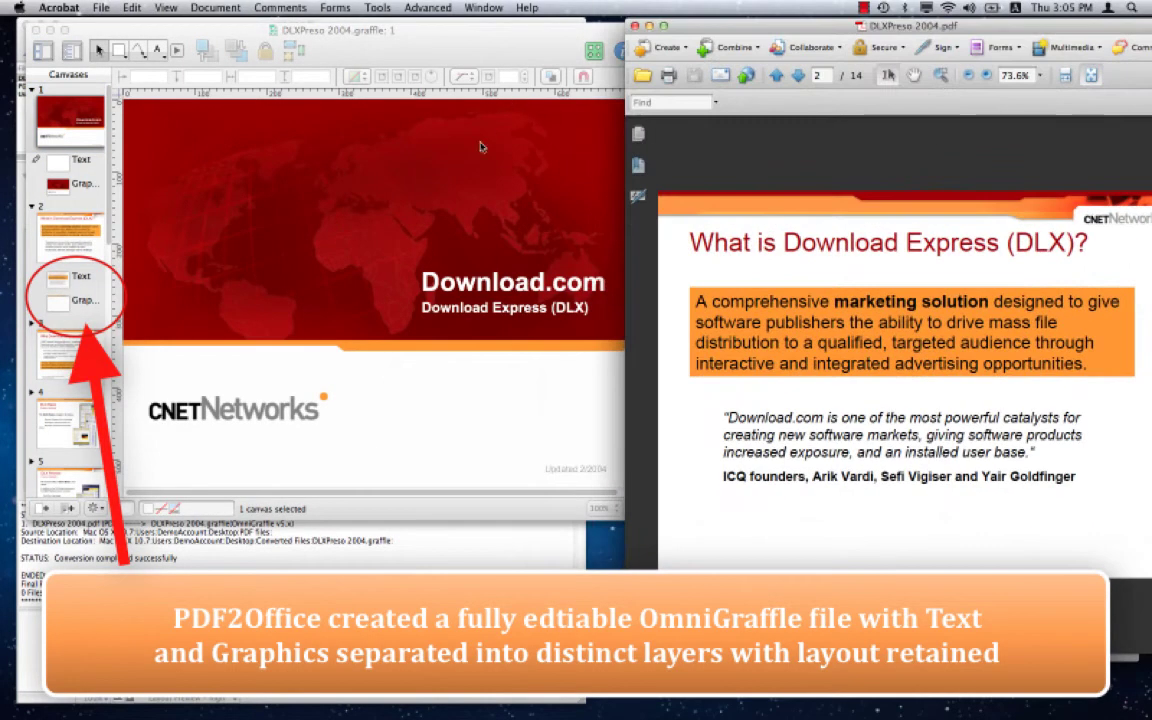
{"action": "left_click", "coordinate": [83, 243]}
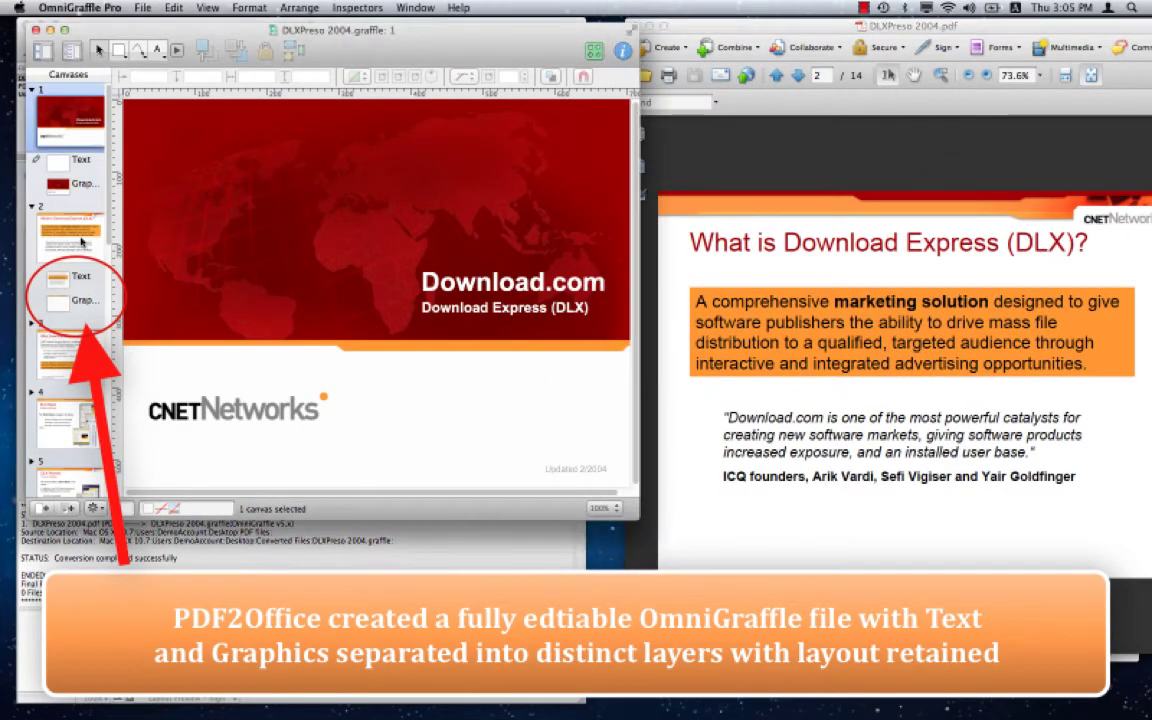
{"action": "left_click", "coordinate": [76, 217]}
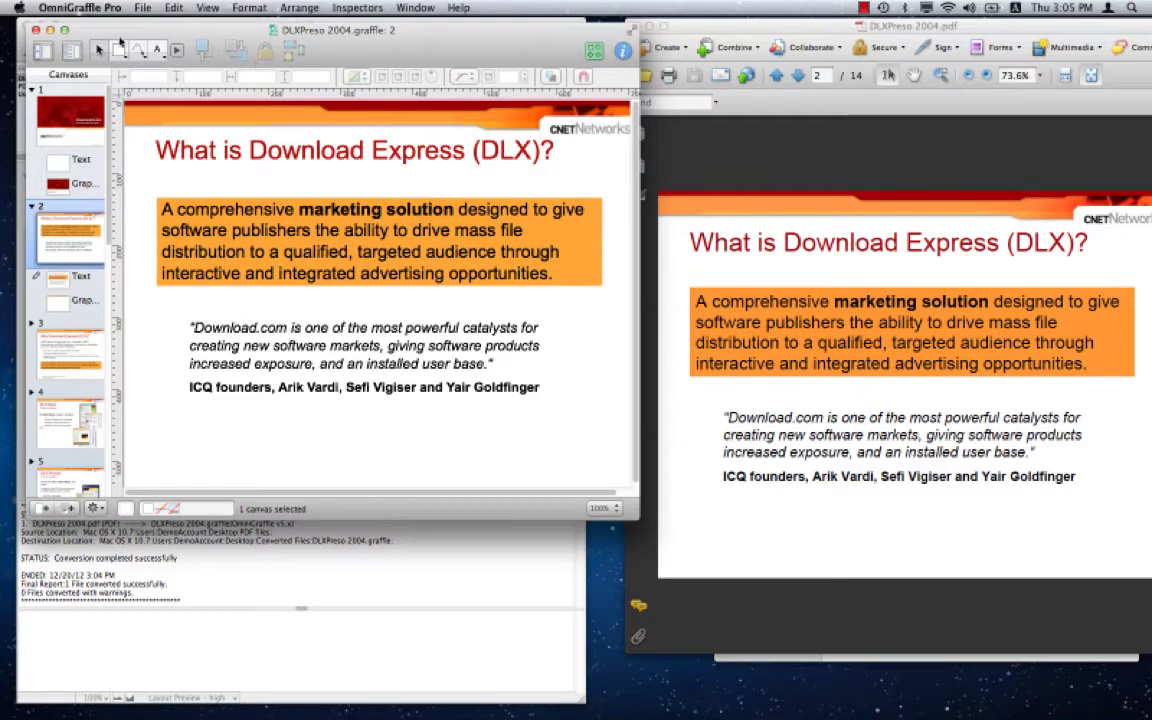
- Close the OmniGraffle document and the Acrobat PDF, then select PDF2IDv3Pamphlet.pdf in PDF2Office
{"action": "left_click", "coordinate": [36, 30]}
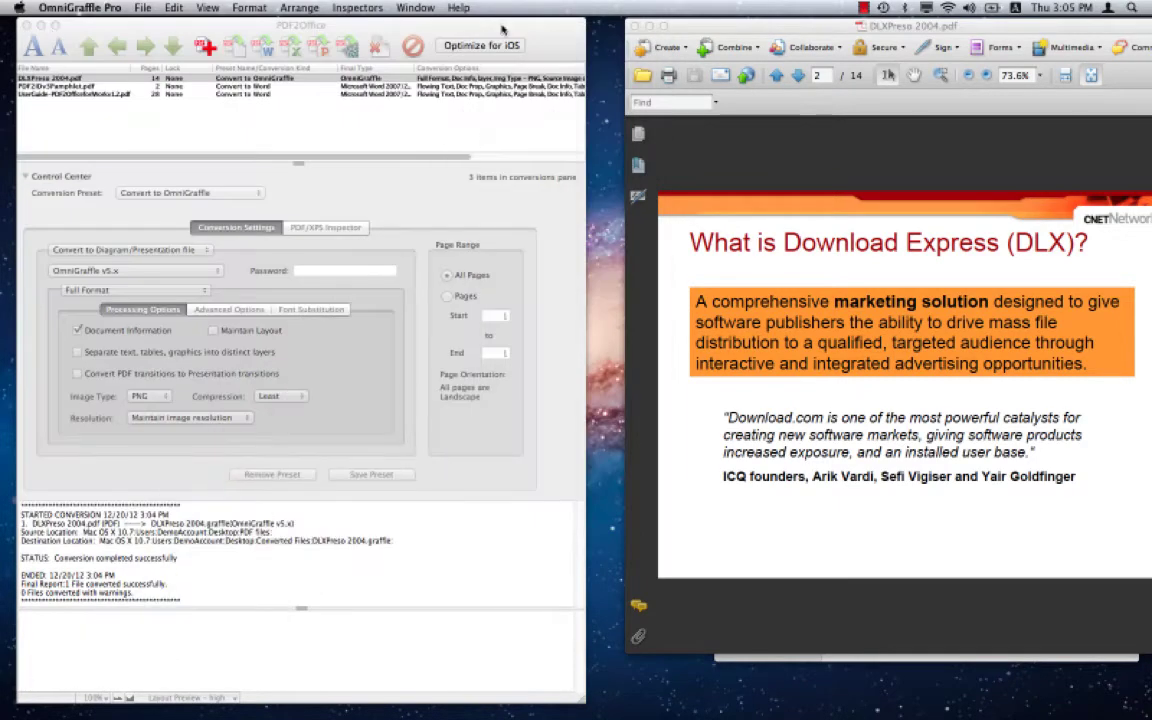
{"action": "left_click", "coordinate": [634, 25]}
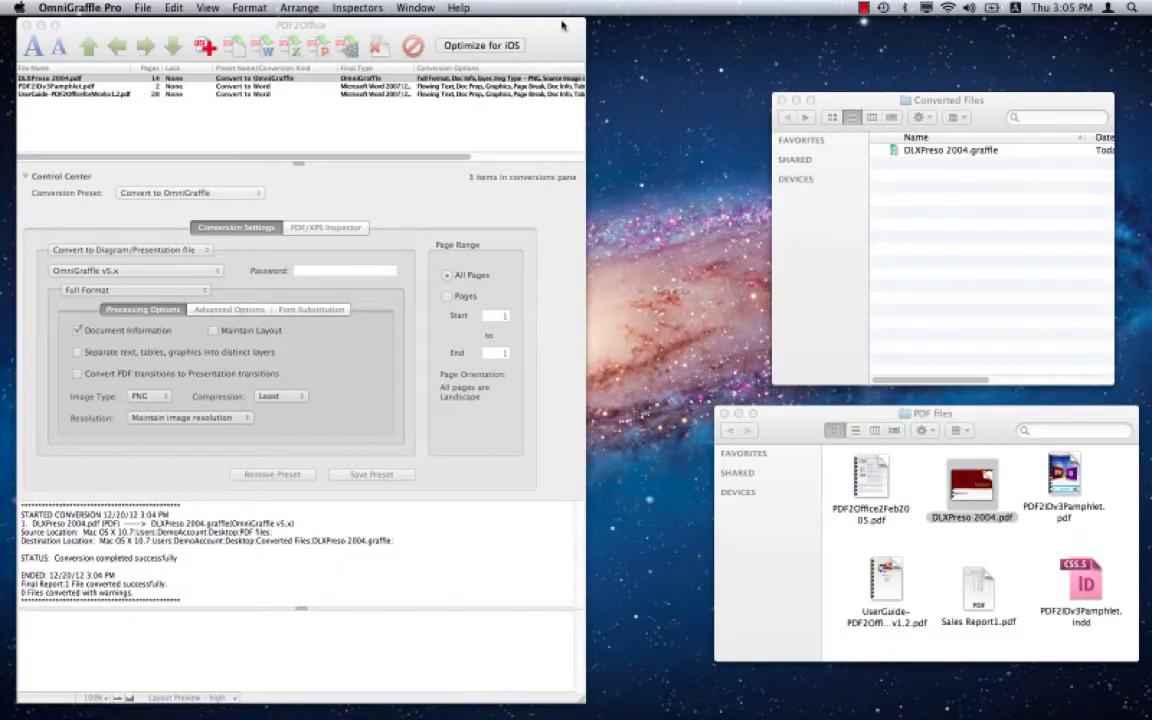
{"action": "left_click", "coordinate": [563, 25]}
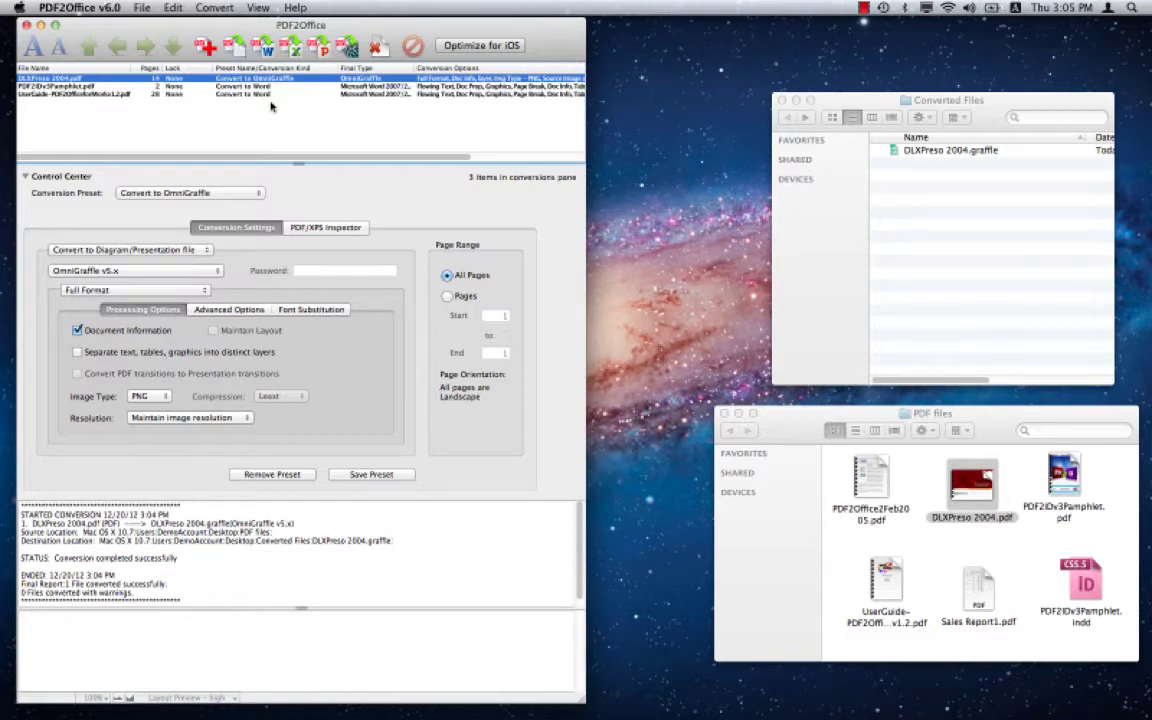
{"action": "left_click", "coordinate": [172, 88]}
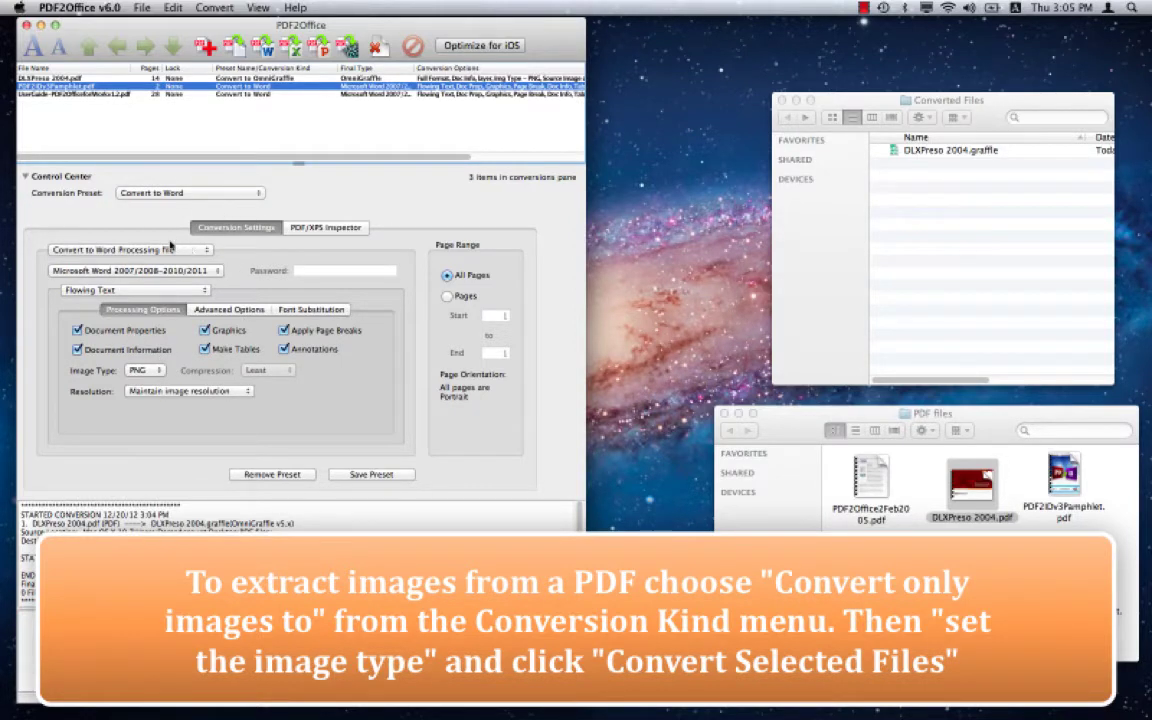
- Convert only the images of PDF2IDv3Pamphlet.pdf, saving them as JPEG
{"action": "left_click", "coordinate": [194, 251]}
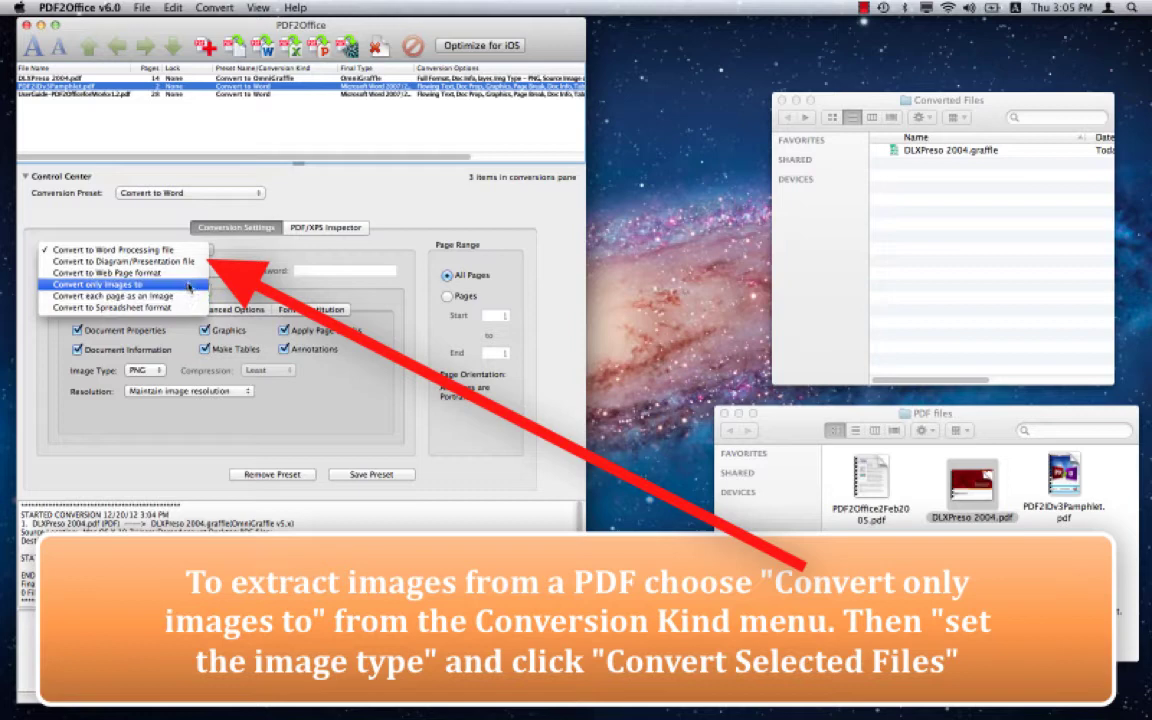
{"action": "left_click", "coordinate": [189, 286]}
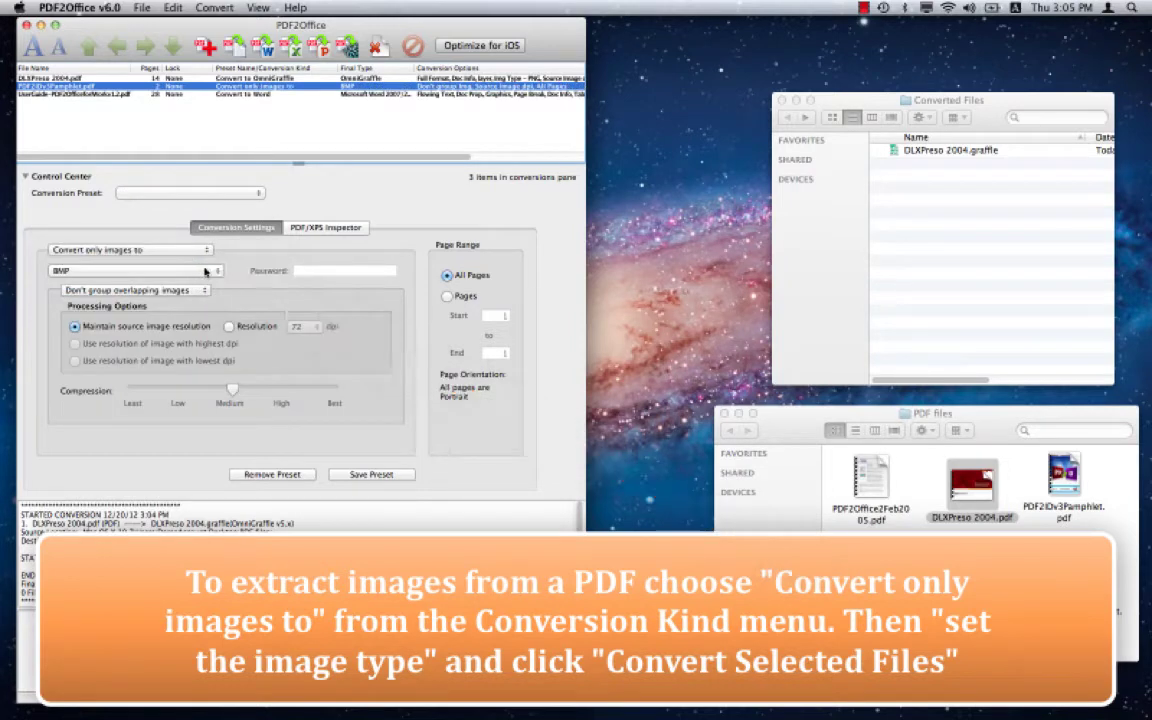
{"action": "left_click", "coordinate": [205, 272]}
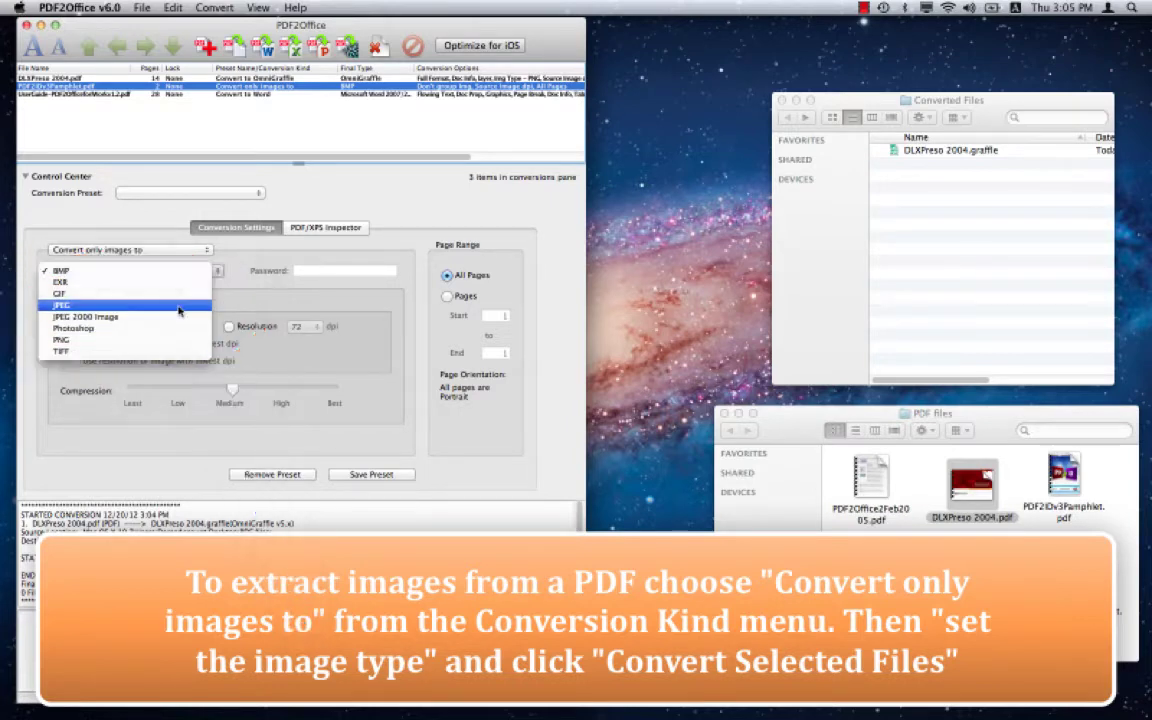
{"action": "left_click", "coordinate": [179, 308]}
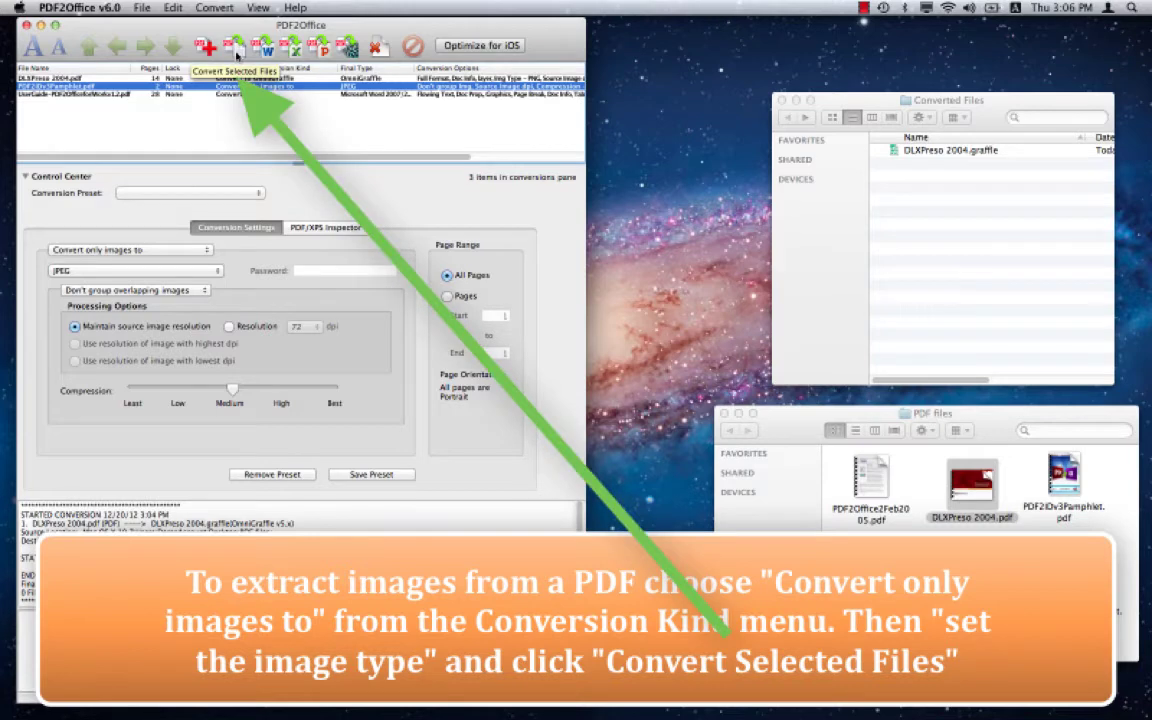
{"action": "left_click", "coordinate": [236, 47]}
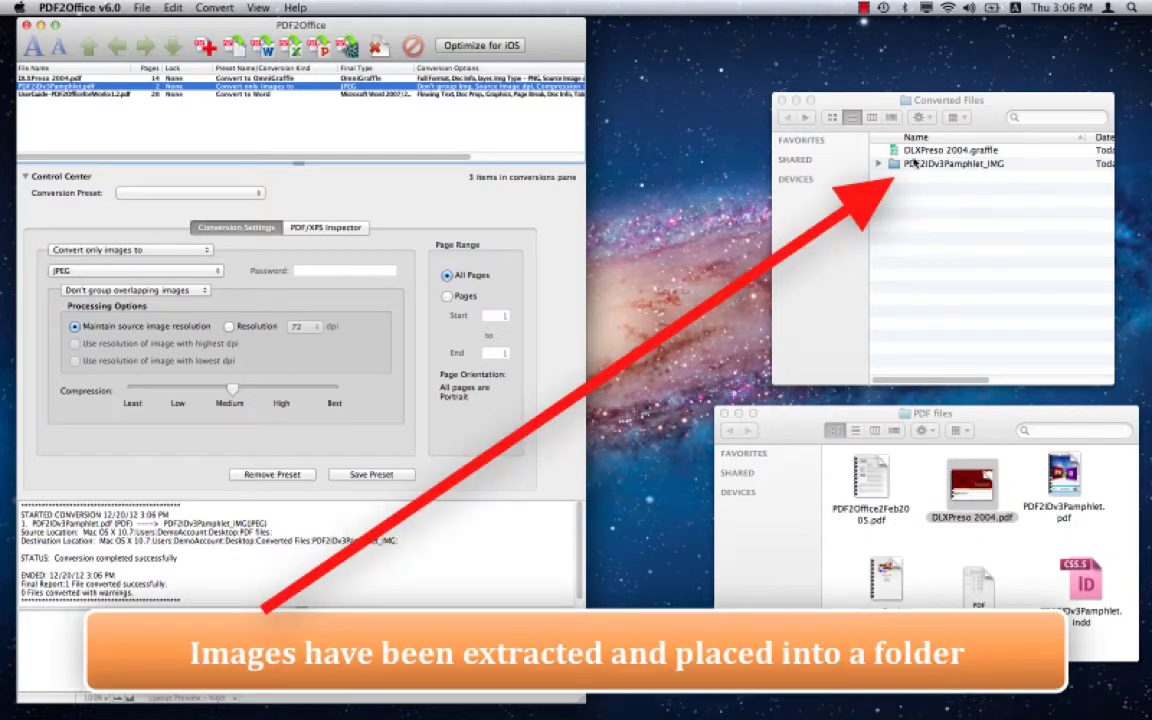
- Expand the PDF2IDv3Pamphlet_IMG folder and open Page 1 - 1.jpg and Page 2 - 2.jpg in Preview
{"action": "left_click", "coordinate": [880, 164]}
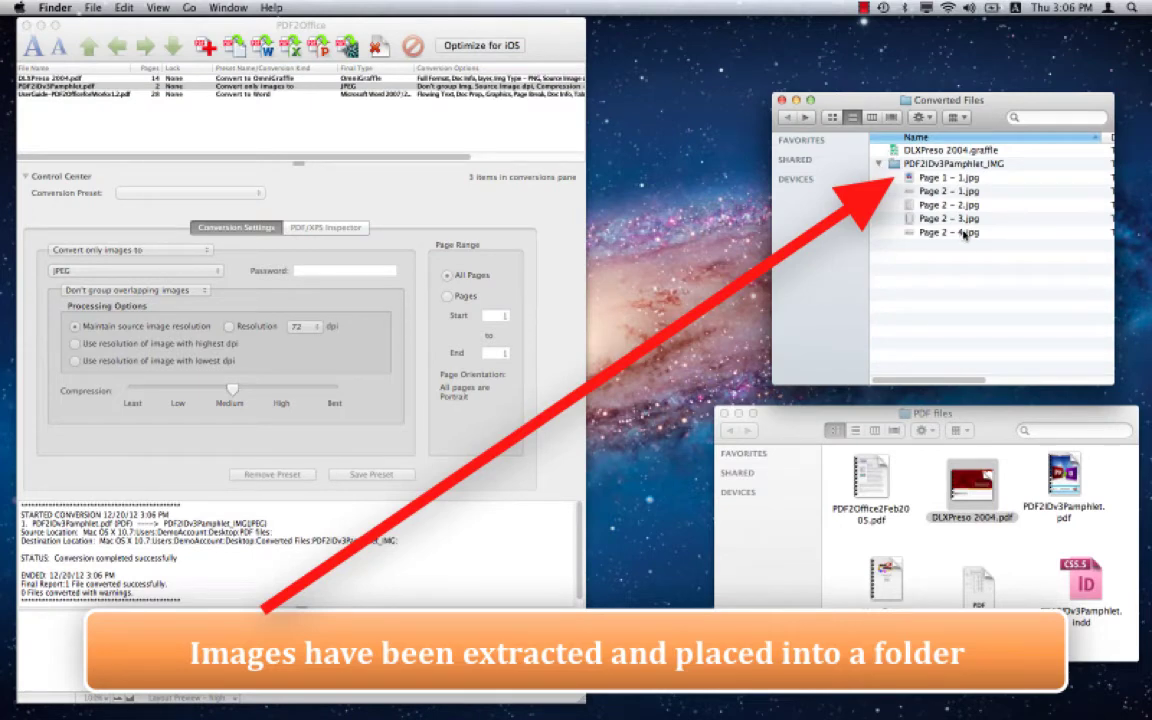
{"action": "left_click", "coordinate": [960, 178]}
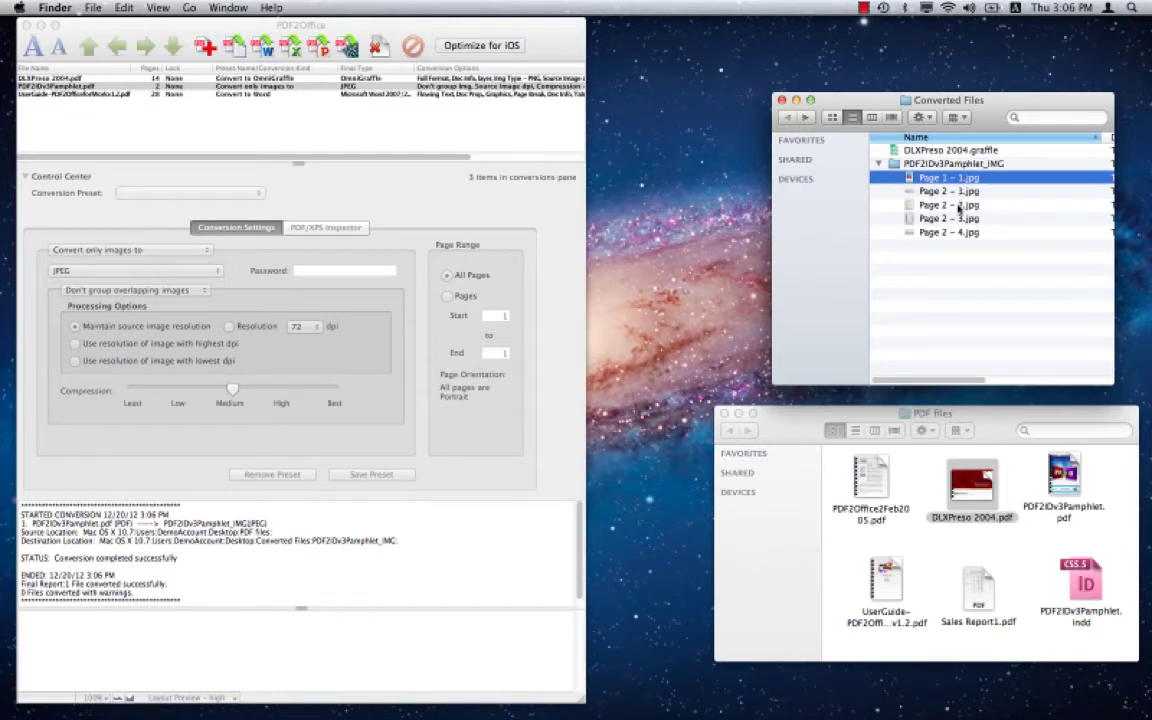
{"action": "left_click", "coordinate": [958, 205], "text": "super"}
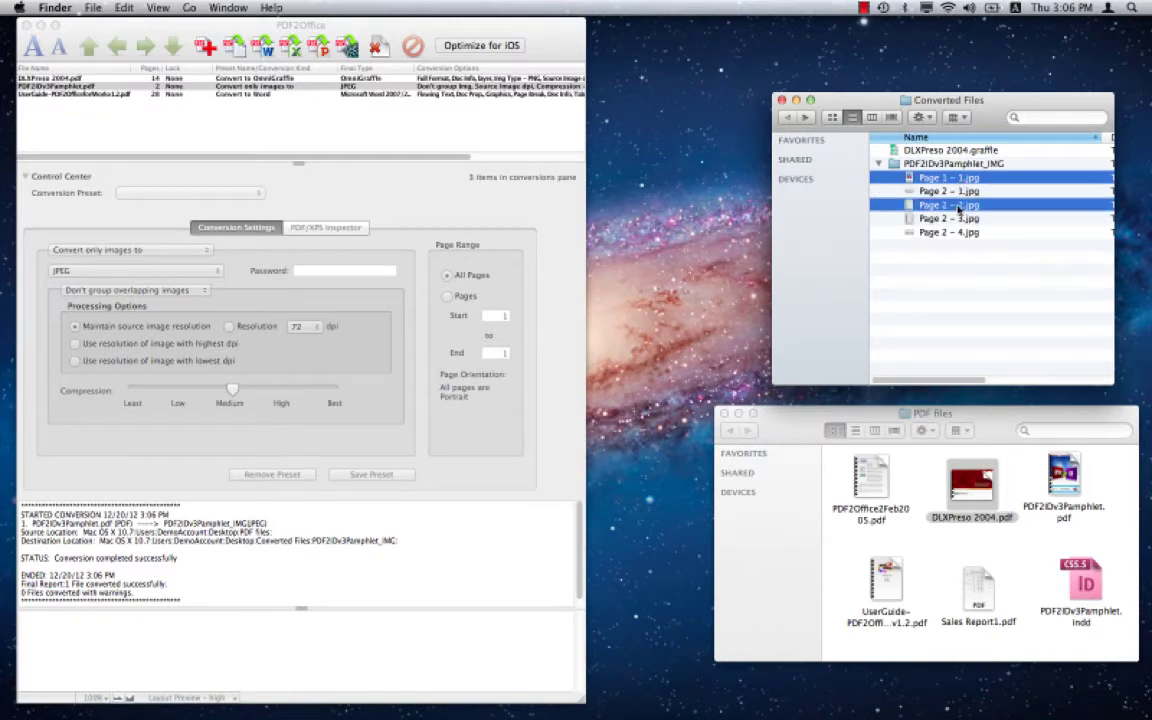
{"action": "double_click", "coordinate": [958, 205]}
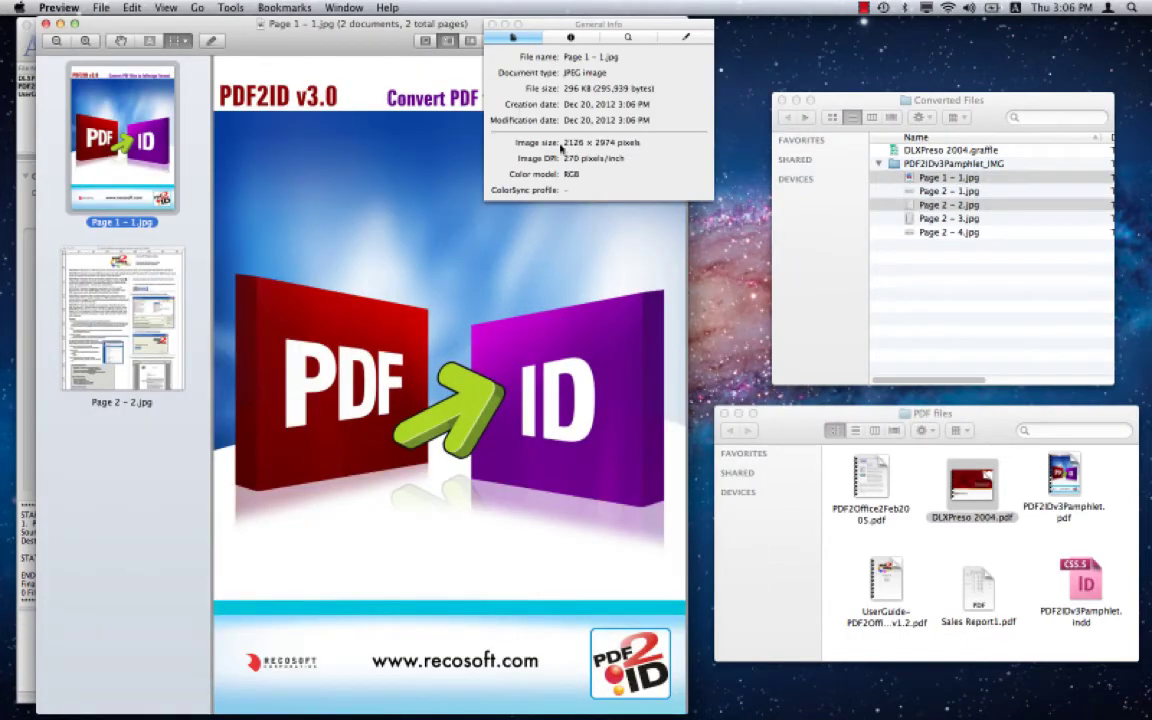
- Flip between Page 2 - 2.jpg and Page 1 - 1.jpg in Preview to check their details
{"action": "left_click", "coordinate": [136, 291]}
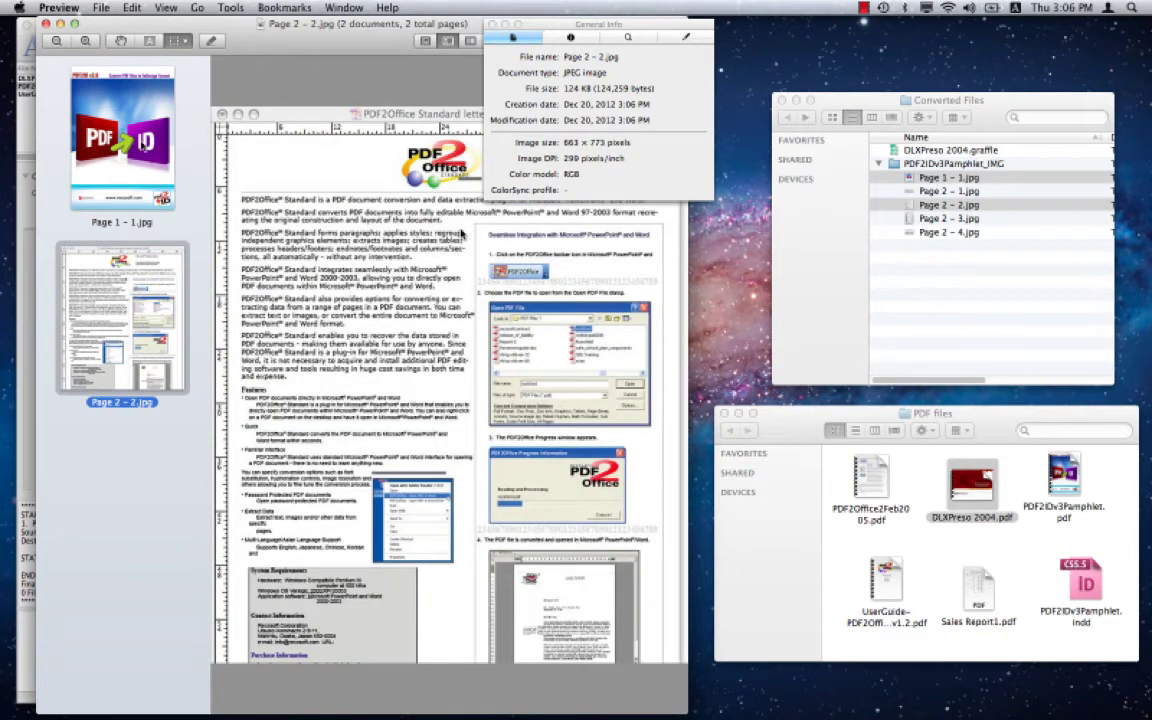
{"action": "left_click", "coordinate": [129, 126]}
{"action": "left_click", "coordinate": [118, 254]}
- Close the Preview window, return to PDF2Office, and select the UserGuide PDF
{"action": "left_click", "coordinate": [59, 23]}
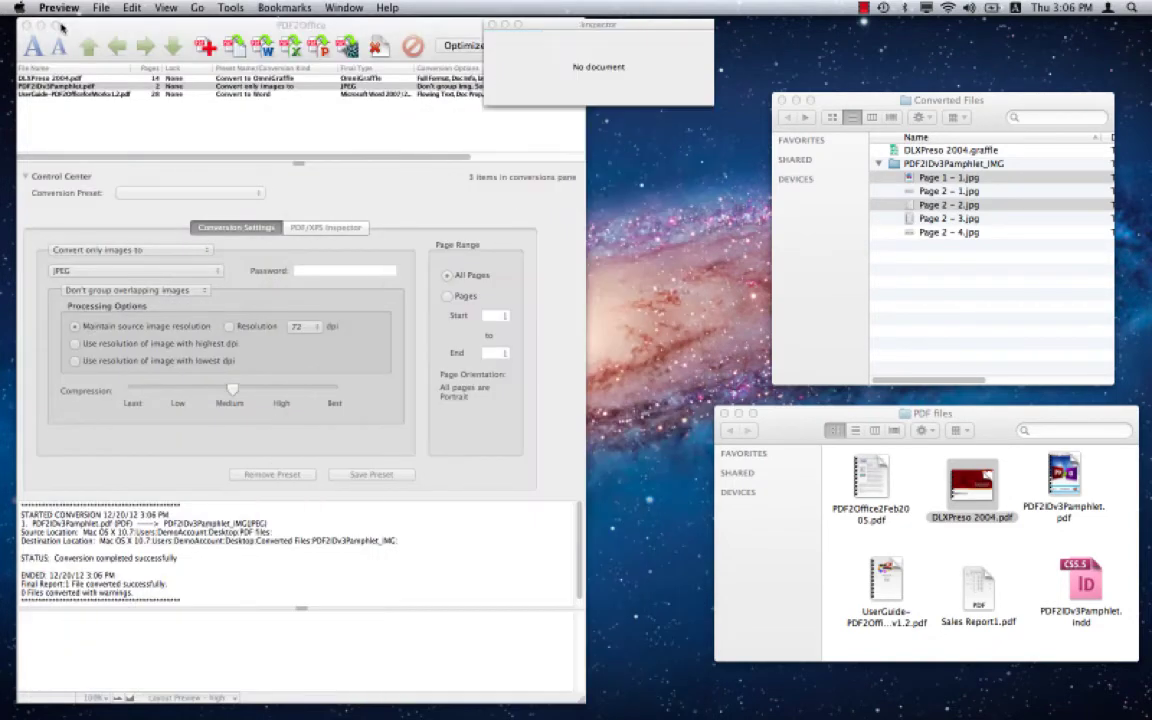
{"action": "key", "text": "super+Tab"}
{"action": "key", "text": "super+Tab"}
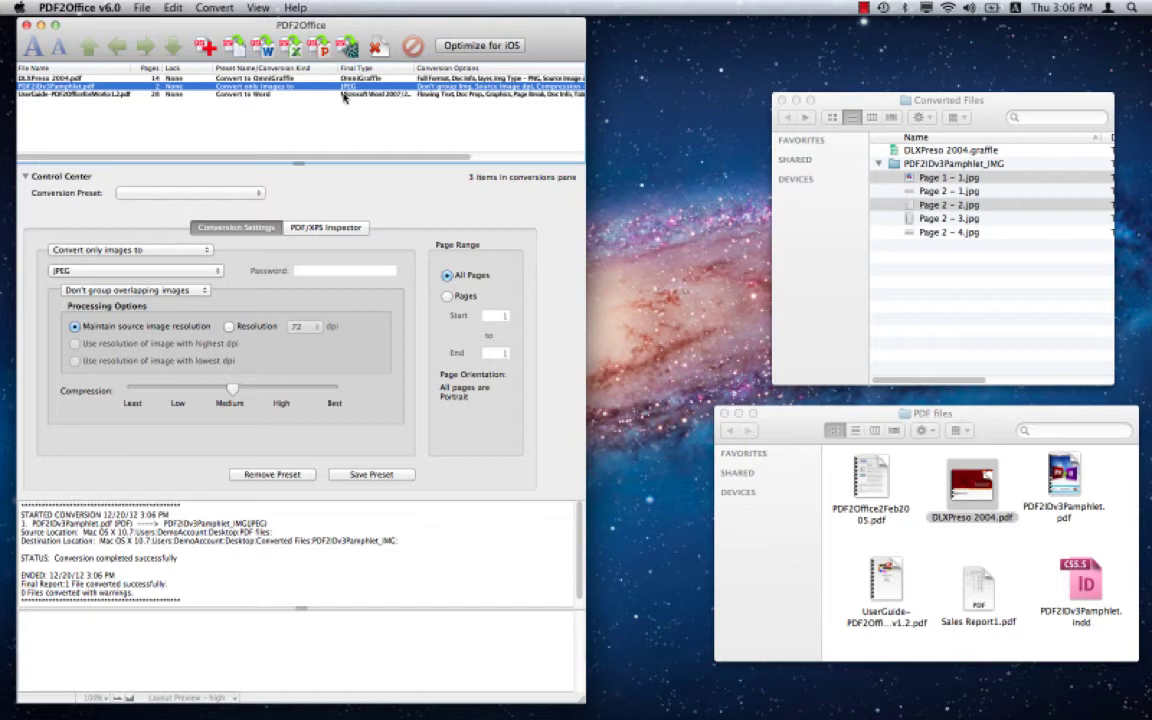
{"action": "left_click", "coordinate": [345, 94]}
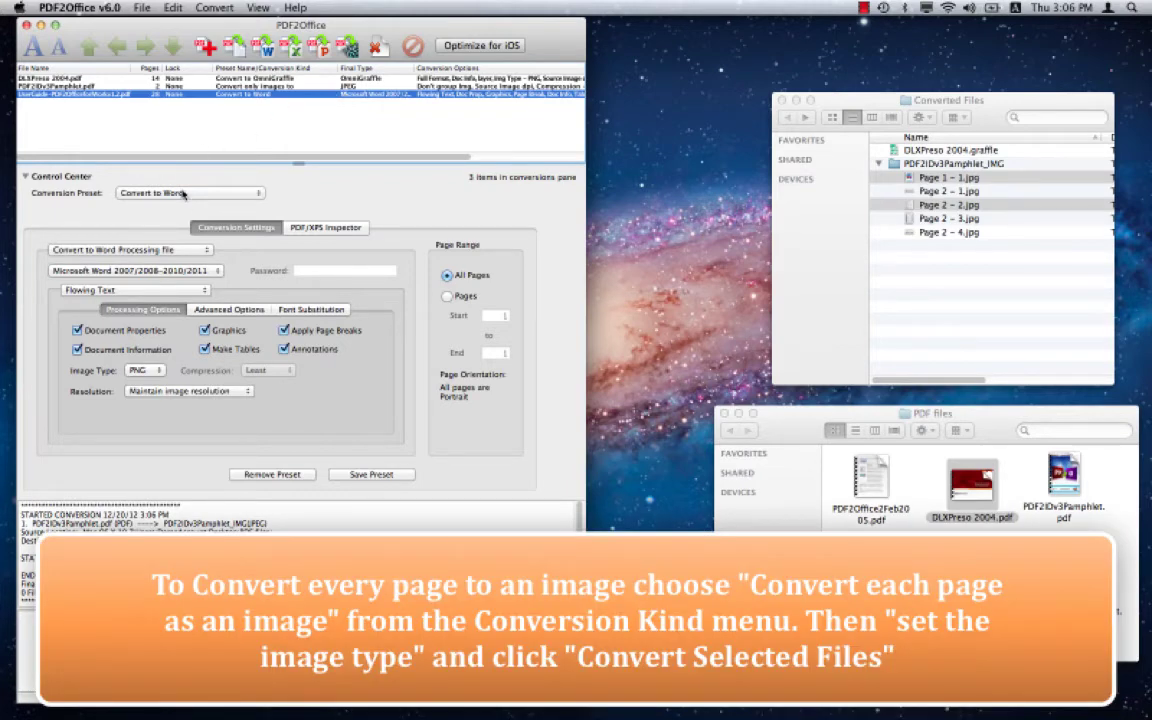
- Convert each page of the UserGuide PDF to a TIFF image at 216 dpi resolution
{"action": "left_click", "coordinate": [165, 249]}
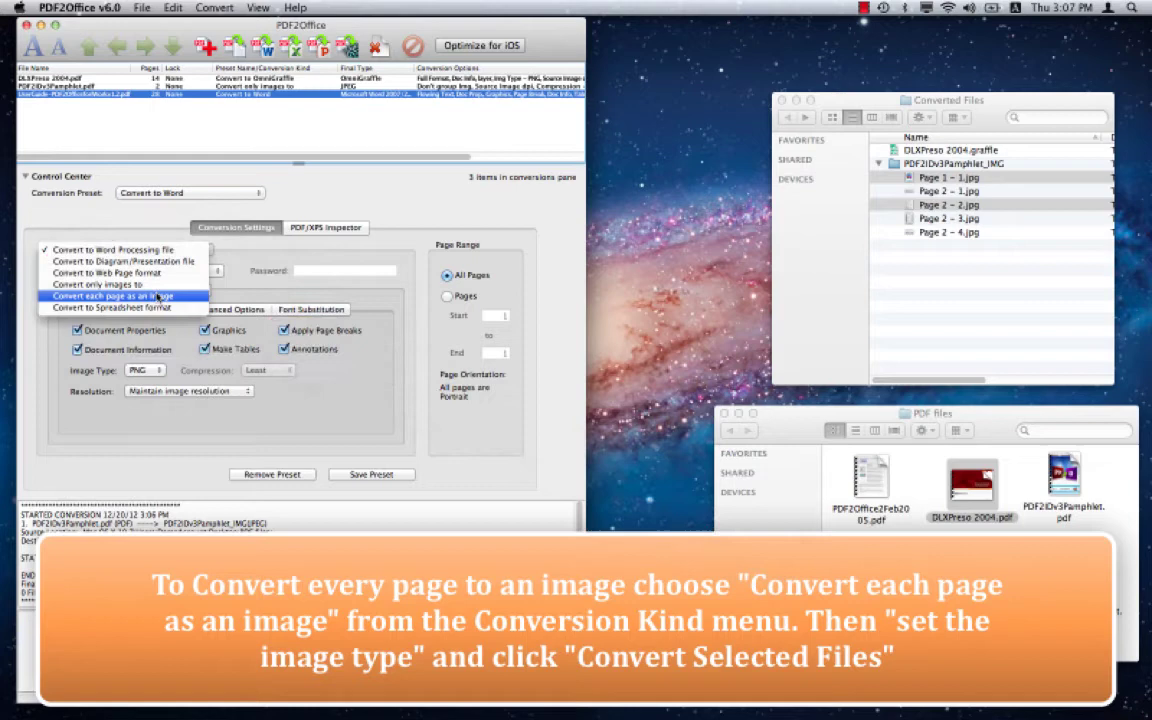
{"action": "left_click", "coordinate": [158, 297]}
{"action": "left_click", "coordinate": [152, 274]}
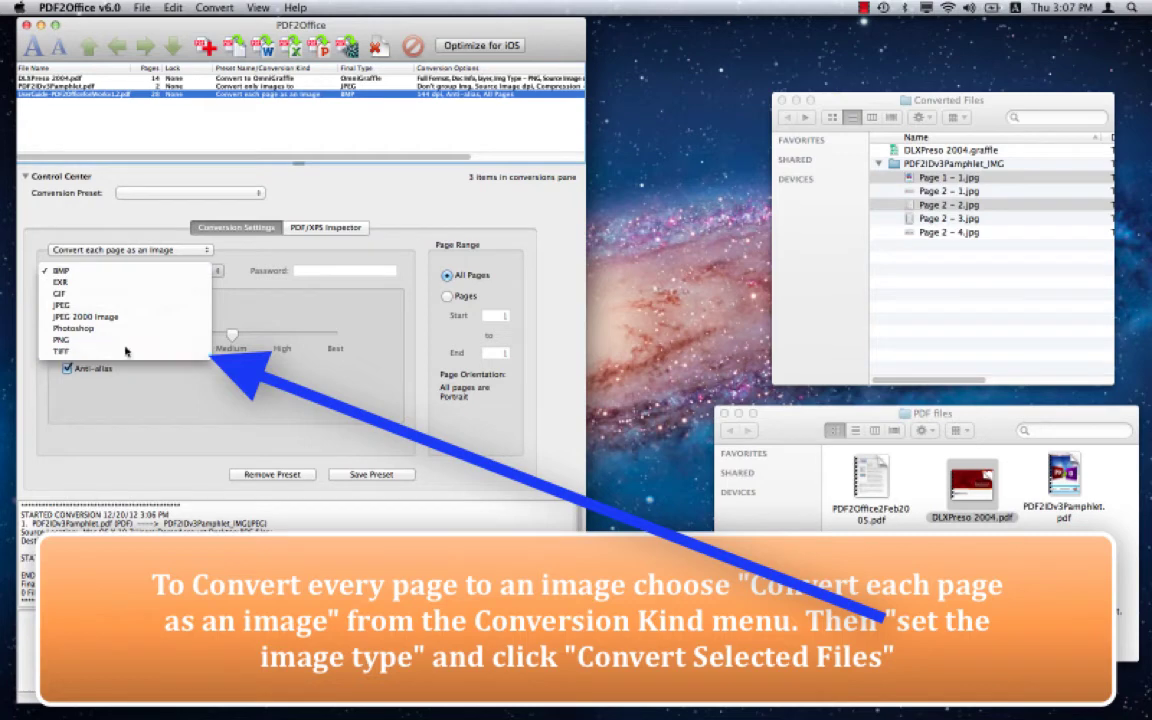
{"action": "left_click", "coordinate": [126, 350]}
{"action": "left_click", "coordinate": [142, 312]}
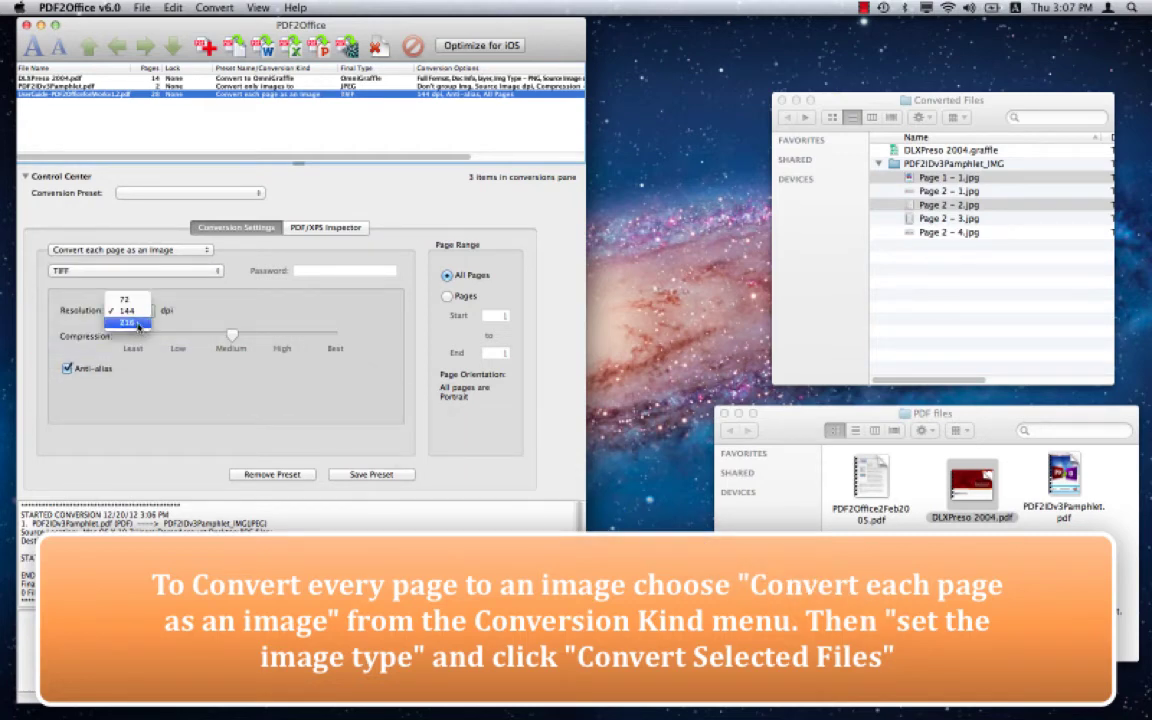
{"action": "left_click", "coordinate": [139, 323]}
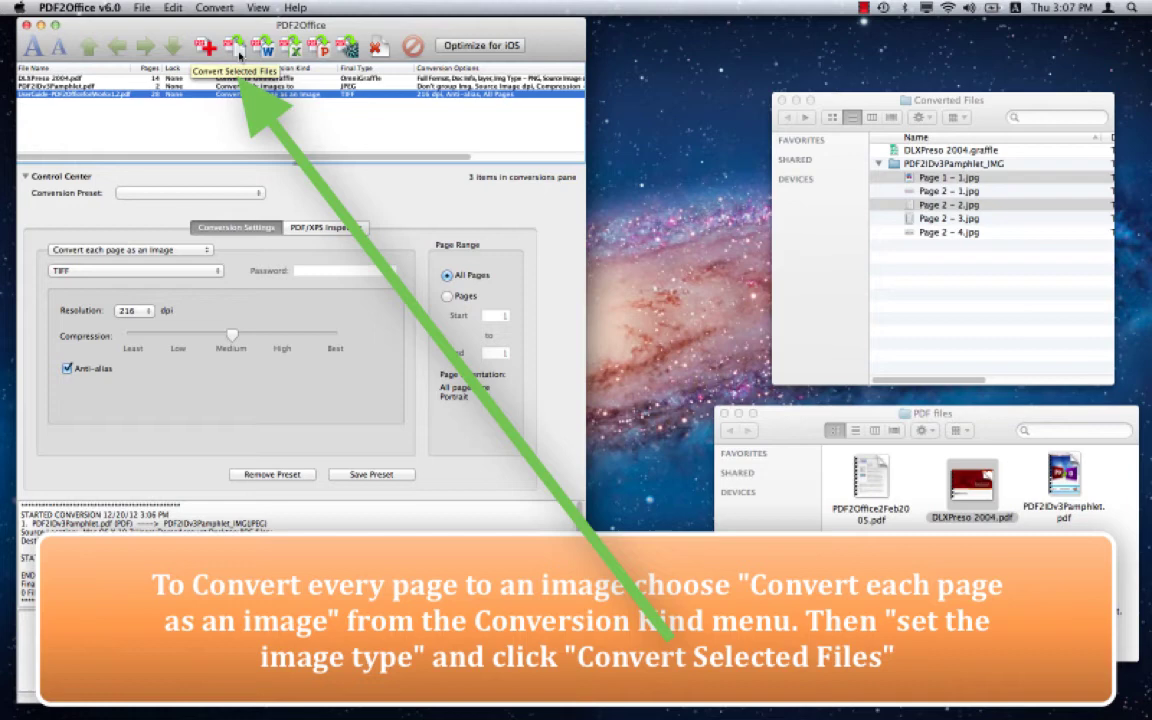
{"action": "left_click", "coordinate": [239, 55]}
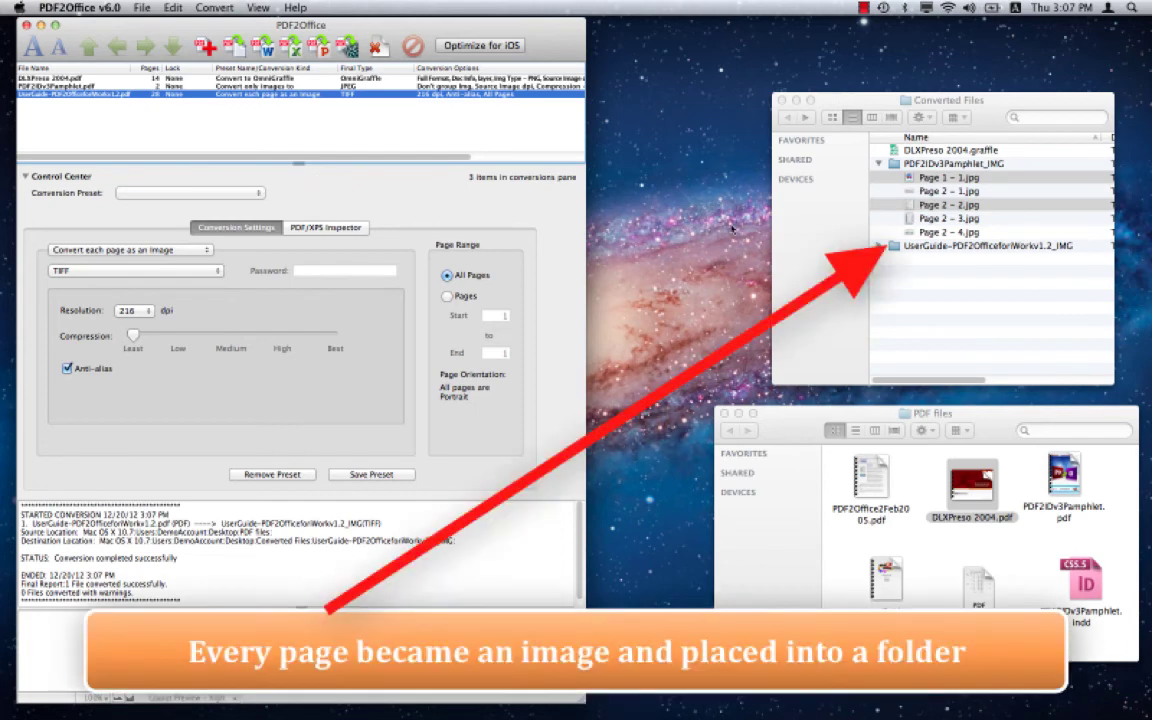
- Open Page 4.tif from the UserGuide _IMG folder in Preview, compare with Page 5.tif, then minimize Preview
{"action": "left_click", "coordinate": [879, 245]}
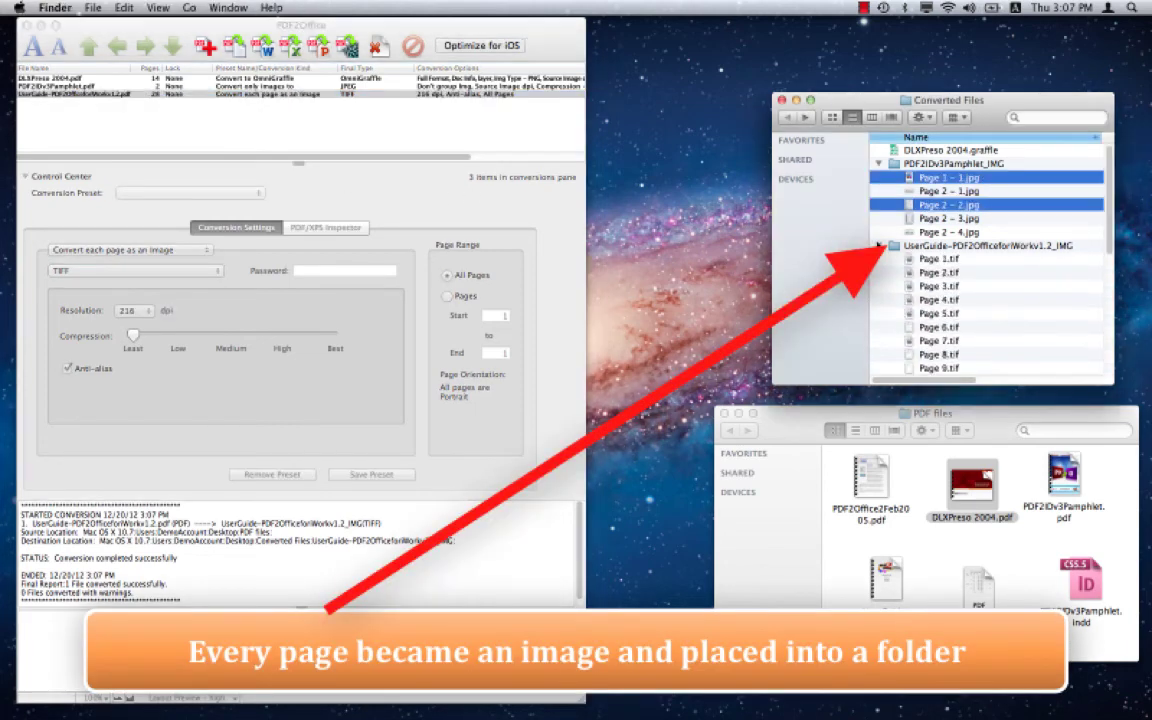
{"action": "left_click", "coordinate": [943, 300]}
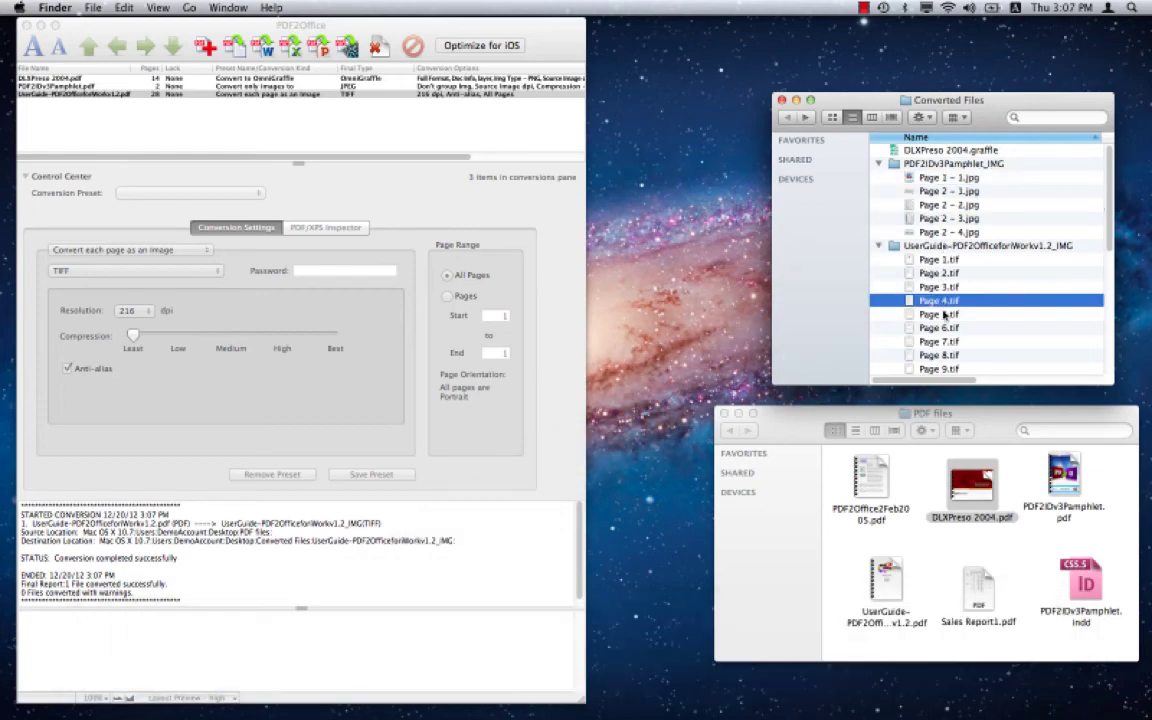
{"action": "double_click", "coordinate": [943, 316]}
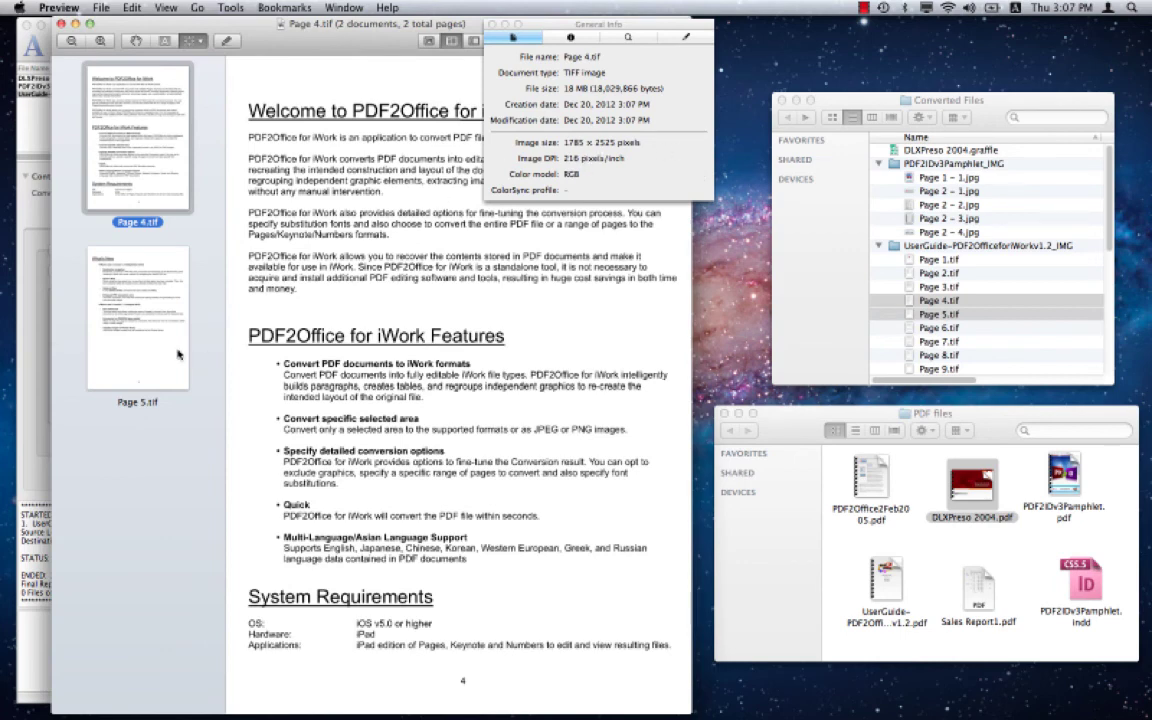
{"action": "left_click", "coordinate": [145, 302]}
{"action": "left_click", "coordinate": [131, 143]}
{"action": "left_click", "coordinate": [75, 23]}
- Bring PDF2Office back to the front, showing the UserGuide PDF with its 216 dpi TIFF settings
{"action": "left_click", "coordinate": [150, 24]}
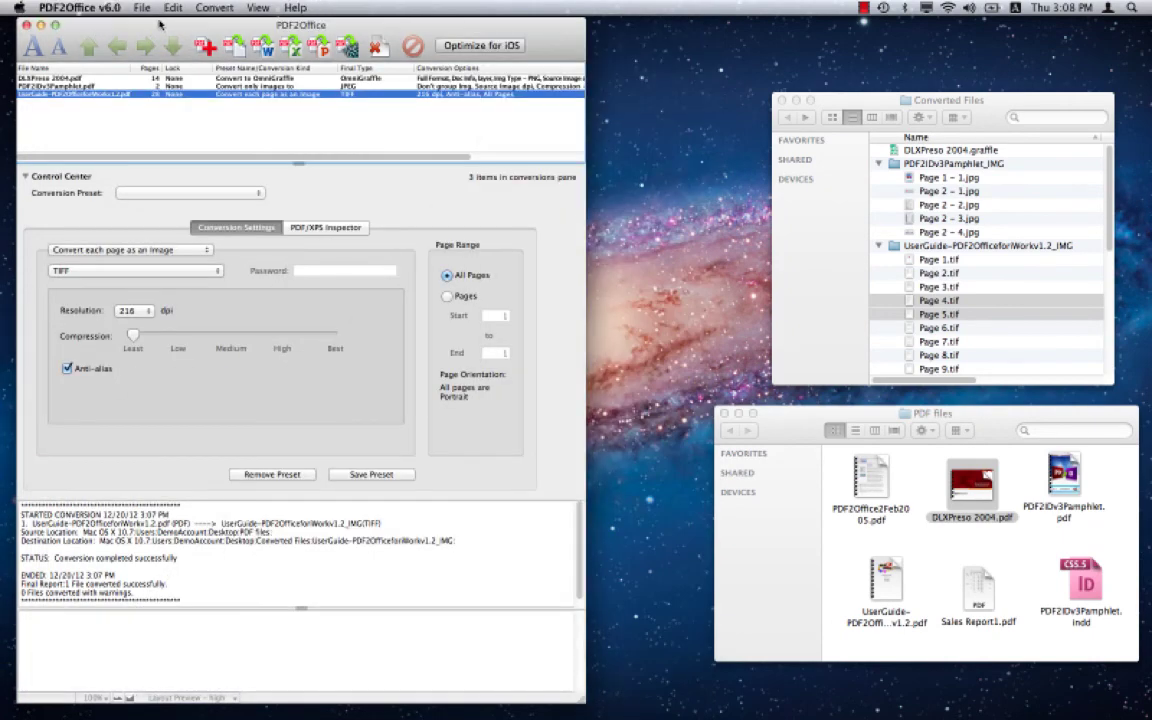